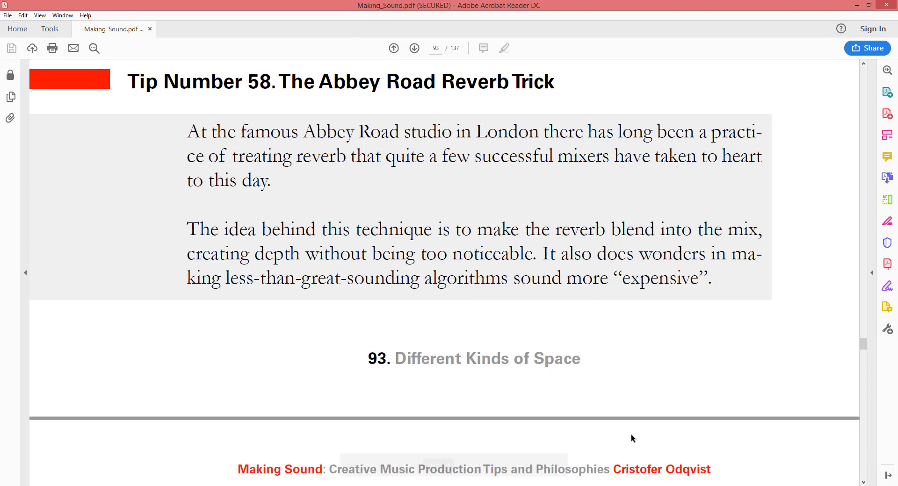
Read Tip Number 58 on the Abbey Road reverb trick, marking the words about sounding more “expensive”.
{"action": "left_click_drag", "start_coordinate": [614, 468], "coordinate": [714, 468]}
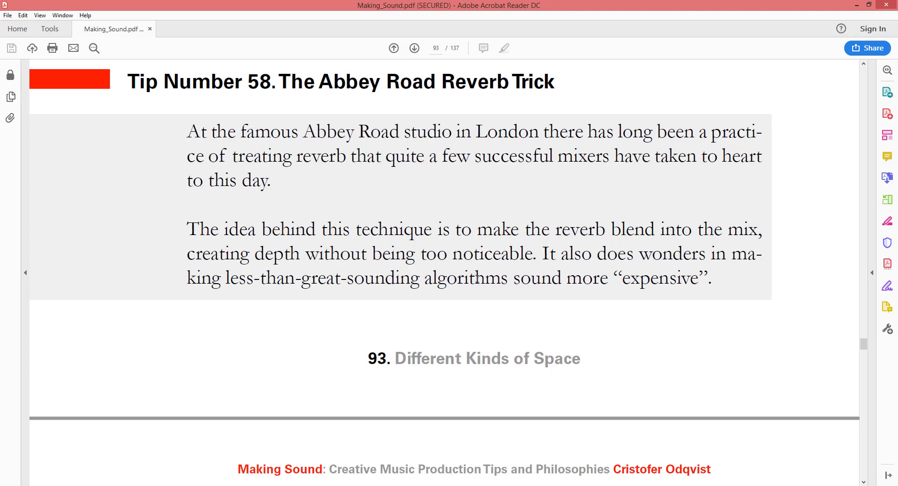
{"action": "left_click_drag", "start_coordinate": [602, 279], "coordinate": [672, 280]}
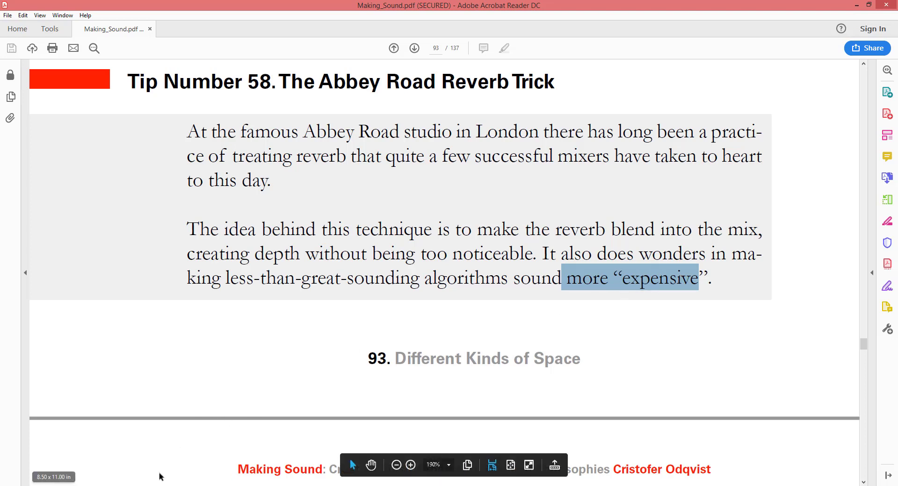
Switch to the MixConsole of the Cubase project and solo the LV lead vocal group channel.
{"action": "key", "text": "alt+Tab"}
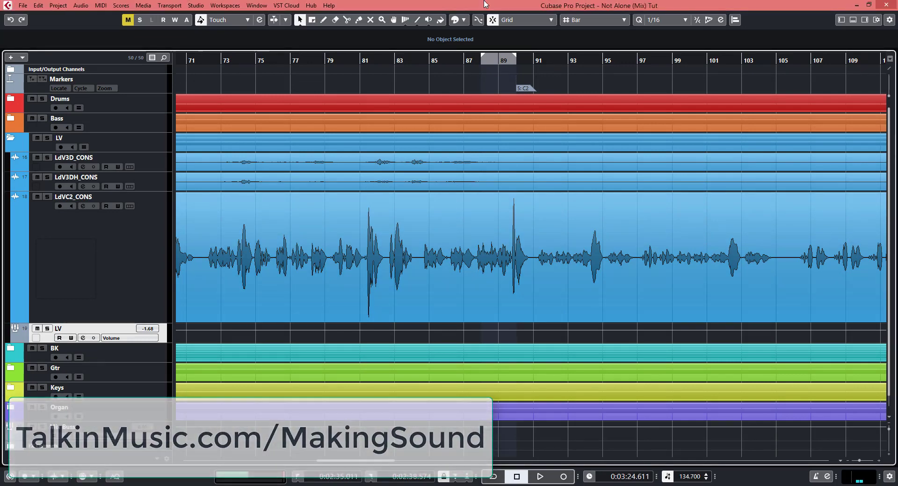
{"action": "key", "text": "F3"}
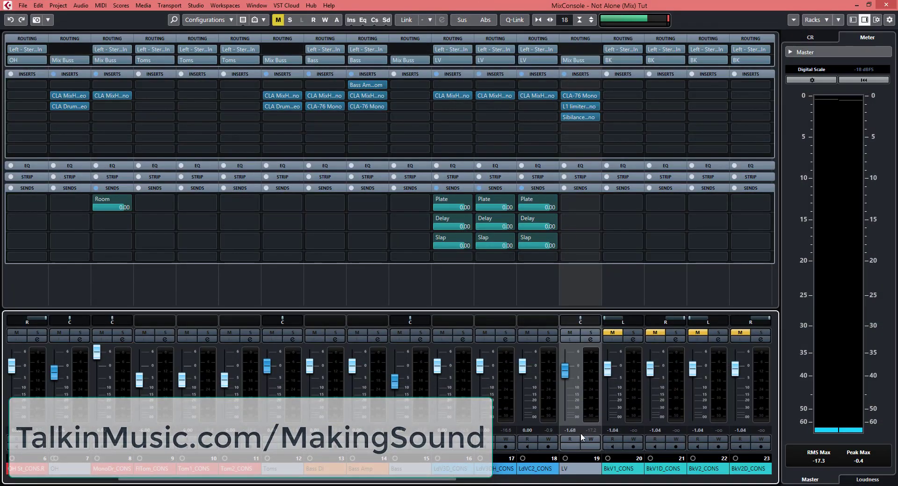
{"action": "scroll", "coordinate": [446, 481], "scroll_direction": "right", "scroll_amount": 11}
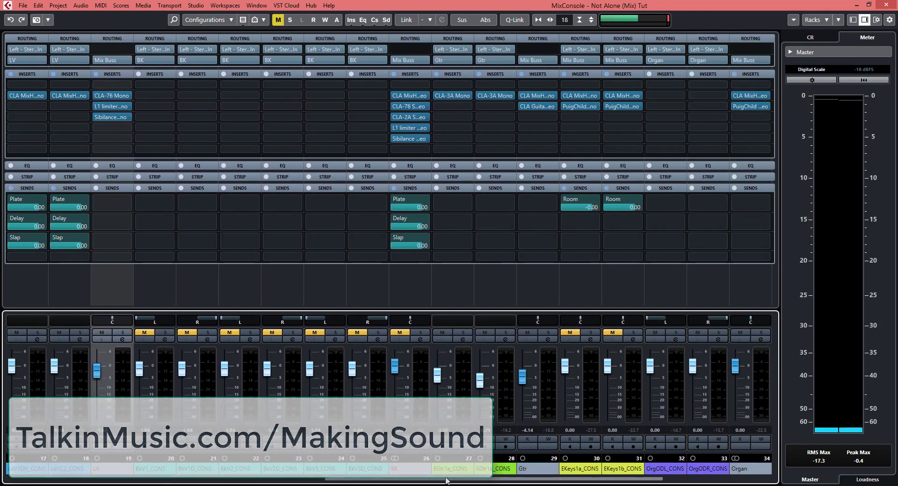
{"action": "scroll", "coordinate": [446, 481], "scroll_direction": "right", "scroll_amount": 6}
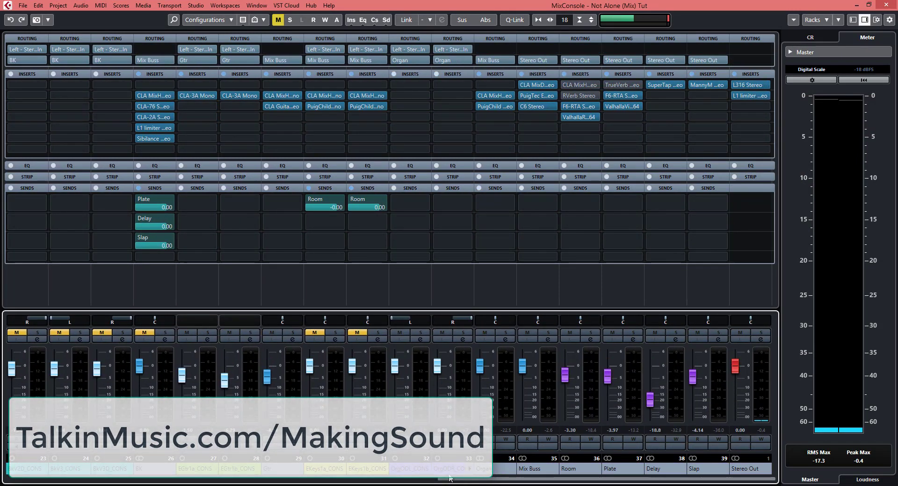
{"action": "scroll", "coordinate": [448, 477], "scroll_direction": "left", "scroll_amount": 16}
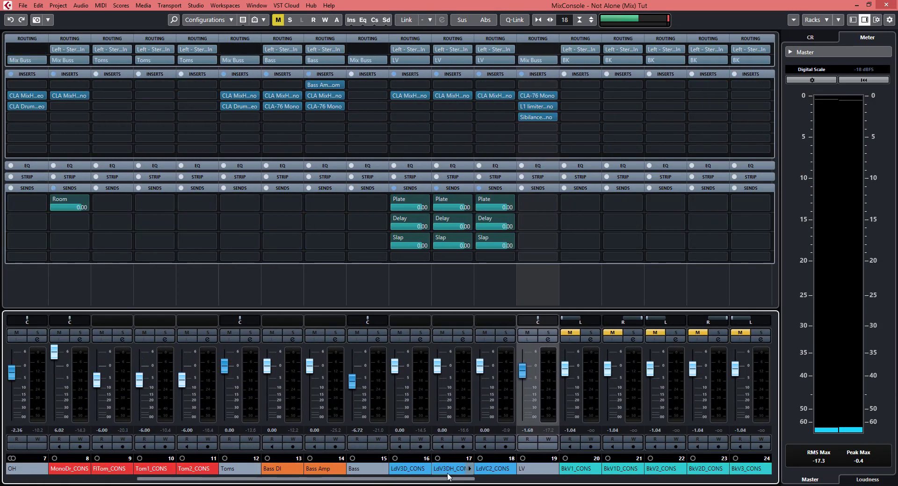
{"action": "scroll", "coordinate": [448, 477], "scroll_direction": "right", "scroll_amount": 2}
{"action": "left_click", "coordinate": [461, 332]}
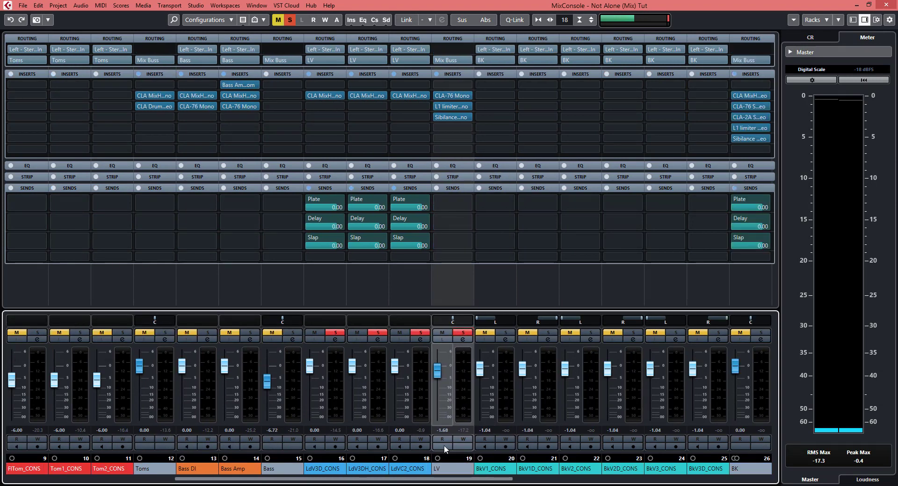
Unmute and solo the Plate effect channel alongside the lead vocal group.
{"action": "scroll", "coordinate": [439, 481], "scroll_direction": "right", "scroll_amount": 14}
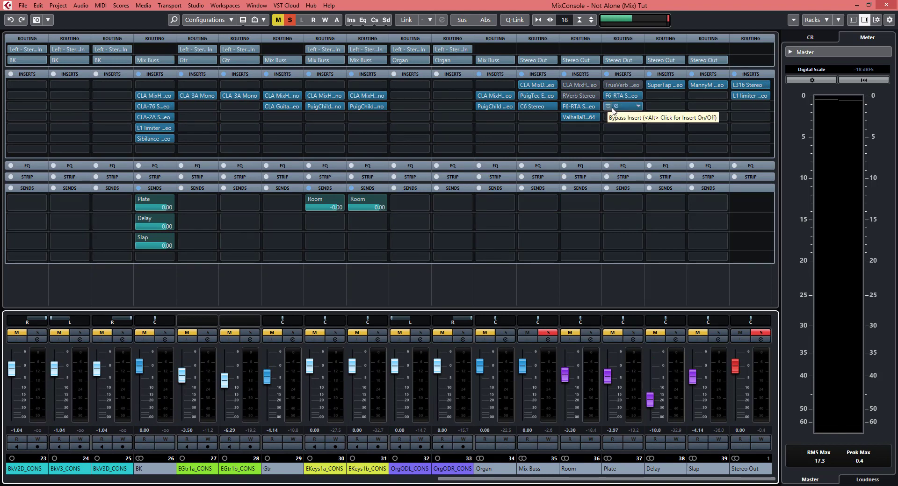
{"action": "left_click", "coordinate": [611, 334]}
{"action": "left_click", "coordinate": [633, 333]}
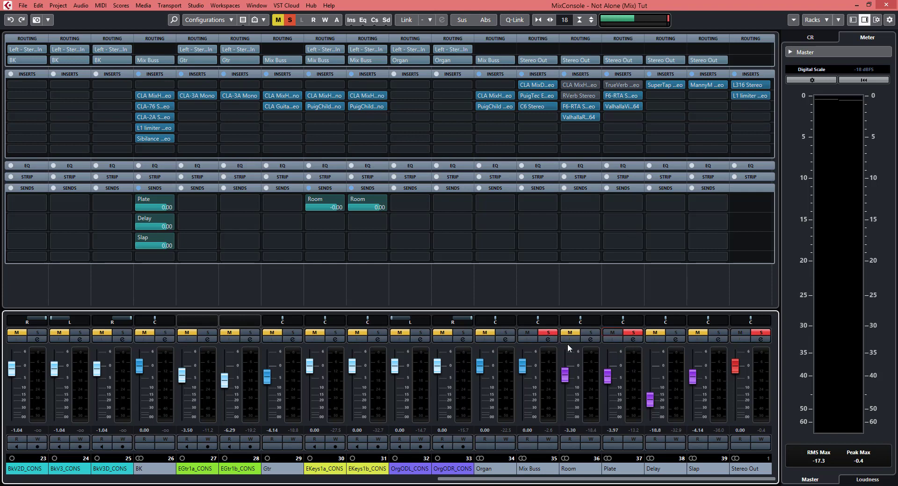
Inspect the Plate channel's ValhallaVintageVerb settings and its F6-RTA EQ, including the low-cut and high-cut filters and bands 4 and 5.
{"action": "double_click", "coordinate": [616, 105]}
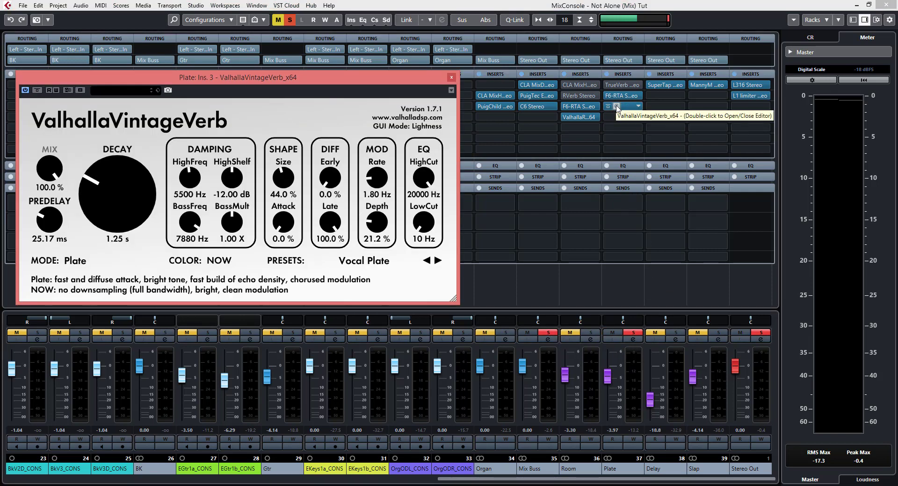
{"action": "double_click", "coordinate": [618, 106]}
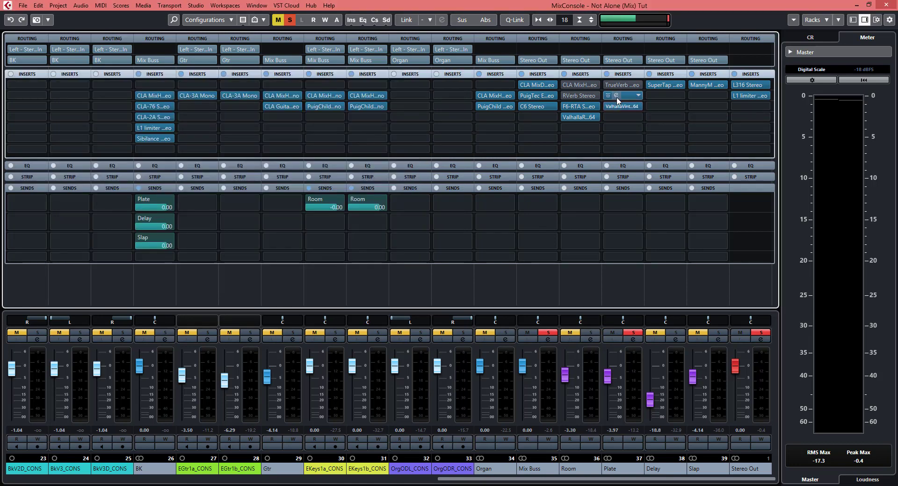
{"action": "left_click", "coordinate": [617, 97]}
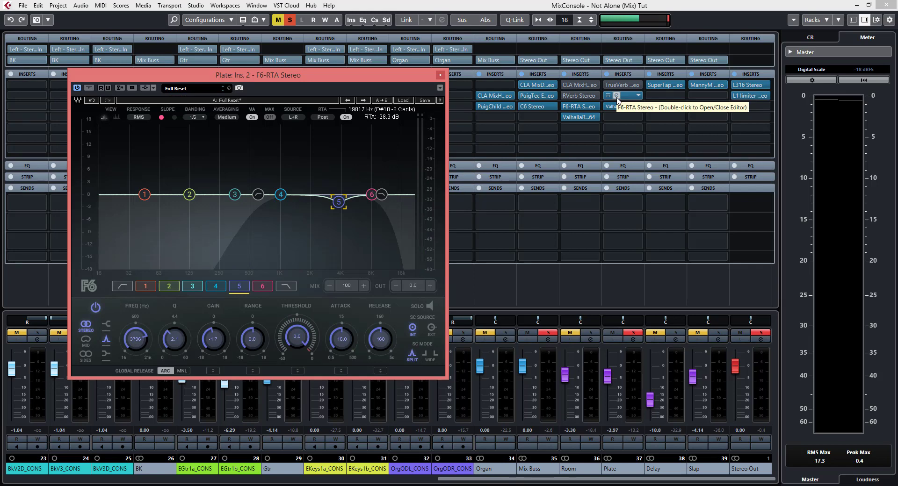
{"action": "left_click", "coordinate": [125, 288]}
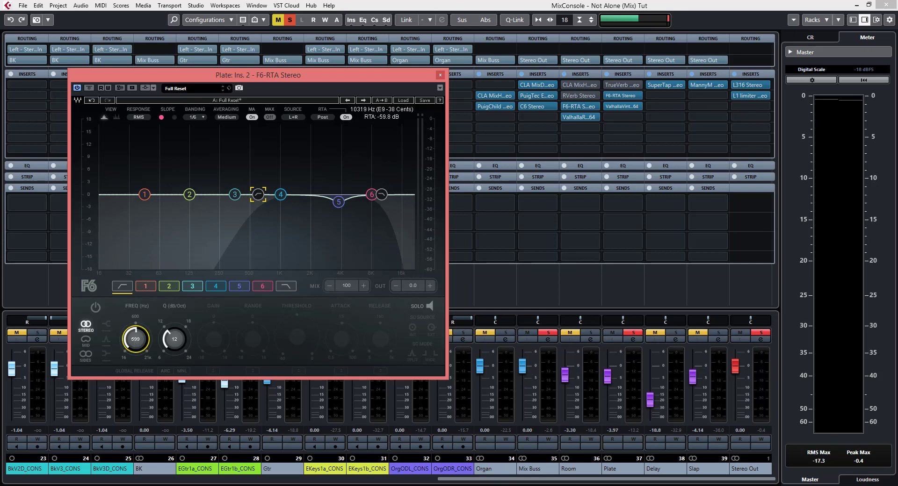
{"action": "left_click", "coordinate": [286, 287]}
{"action": "left_click", "coordinate": [219, 288]}
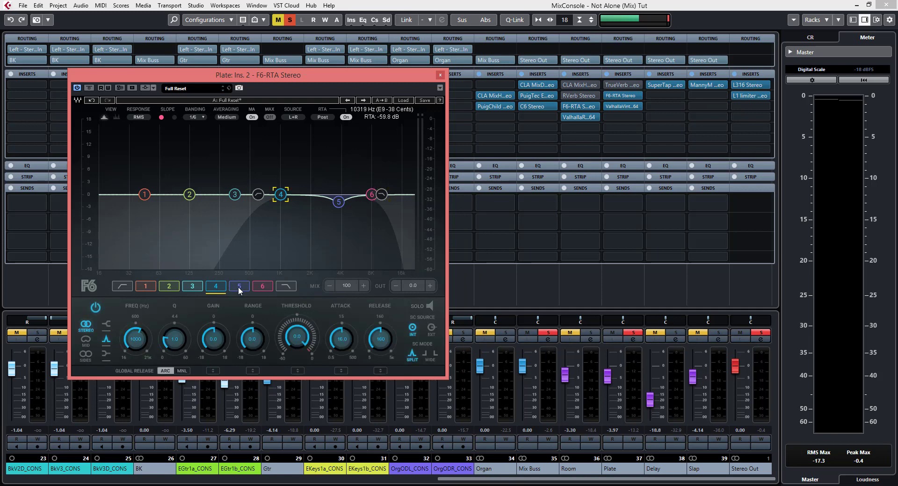
{"action": "left_click", "coordinate": [240, 290]}
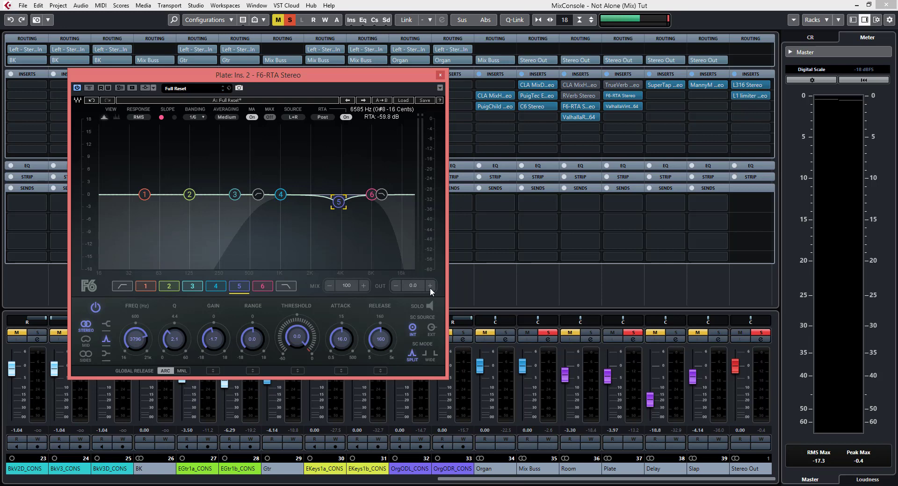
View the Plate channel's ValhallaVintageVerb once more and close both open plugin windows.
{"action": "left_click", "coordinate": [618, 107]}
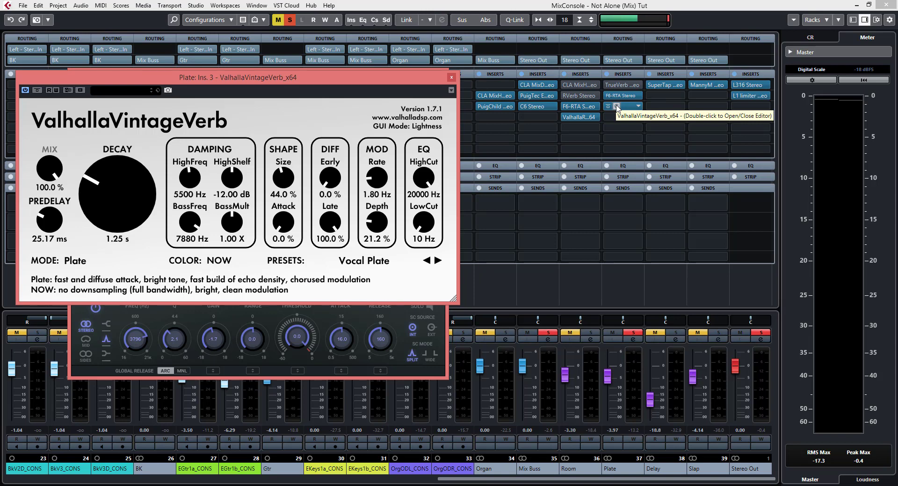
{"action": "left_click", "coordinate": [452, 80]}
{"action": "left_click", "coordinate": [444, 76]}
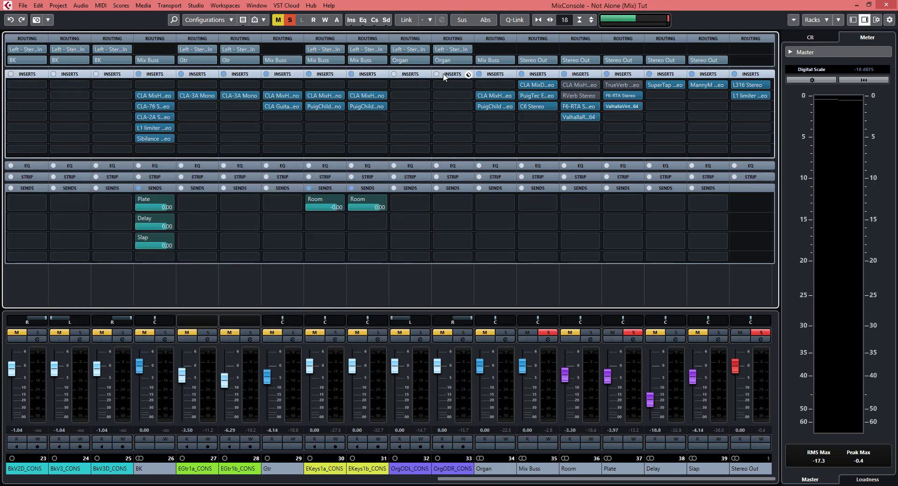
Play the lead vocal with the Plate channel unsoloed to hear it dry, and solo the Plate again.
{"action": "left_click", "coordinate": [637, 334]}
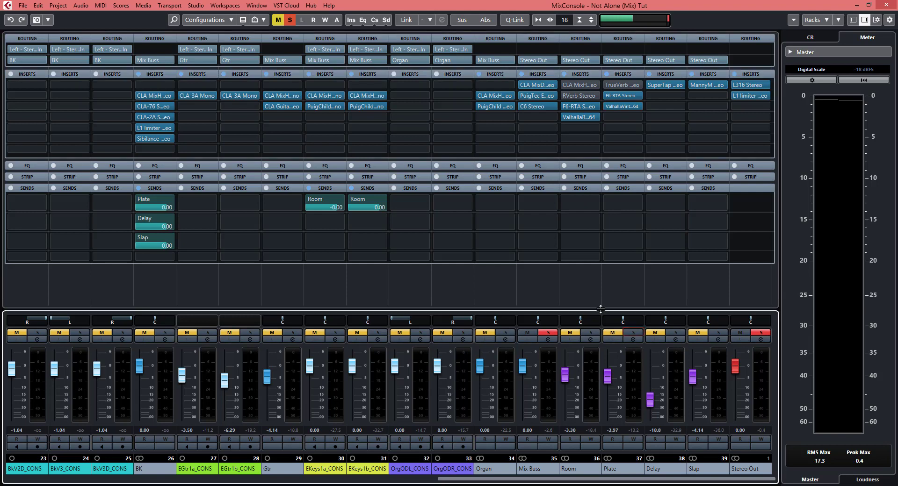
{"action": "key", "text": "space"}
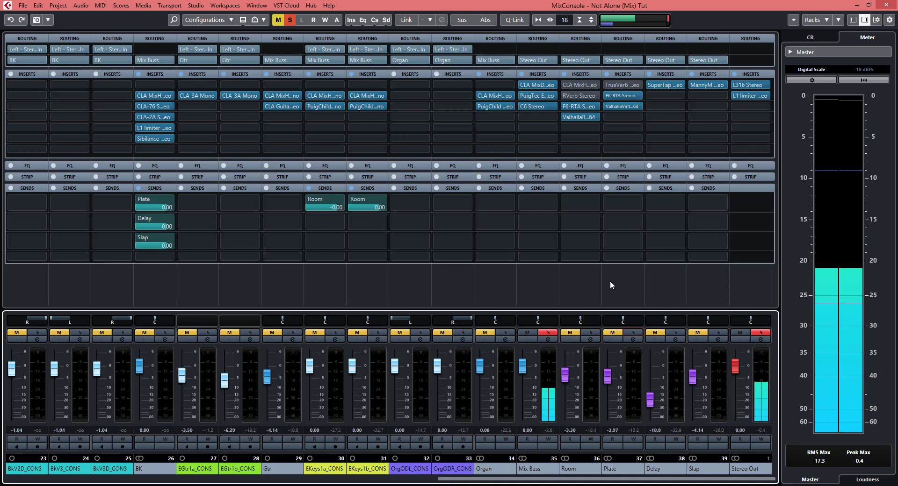
{"action": "left_click", "coordinate": [633, 333]}
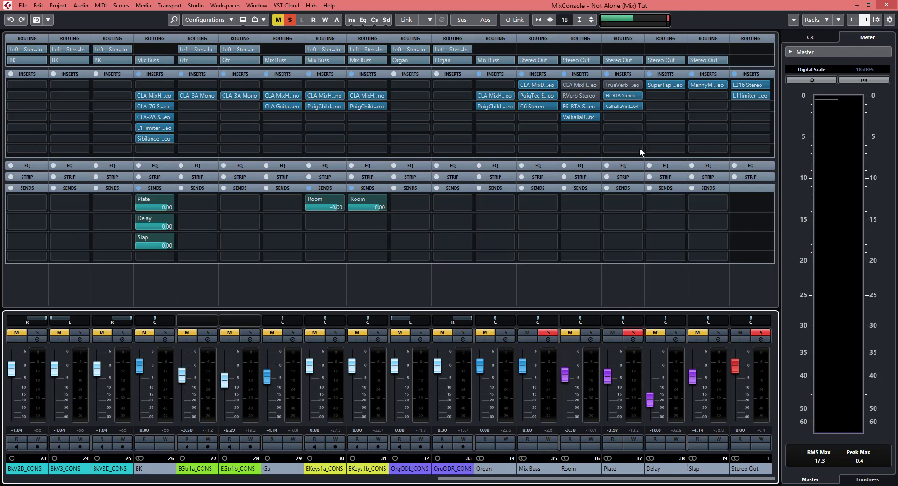
Open the Plate channel's ValhallaVintageVerb and F6-RTA plugins and arrange their windows side by side.
{"action": "left_click", "coordinate": [617, 106]}
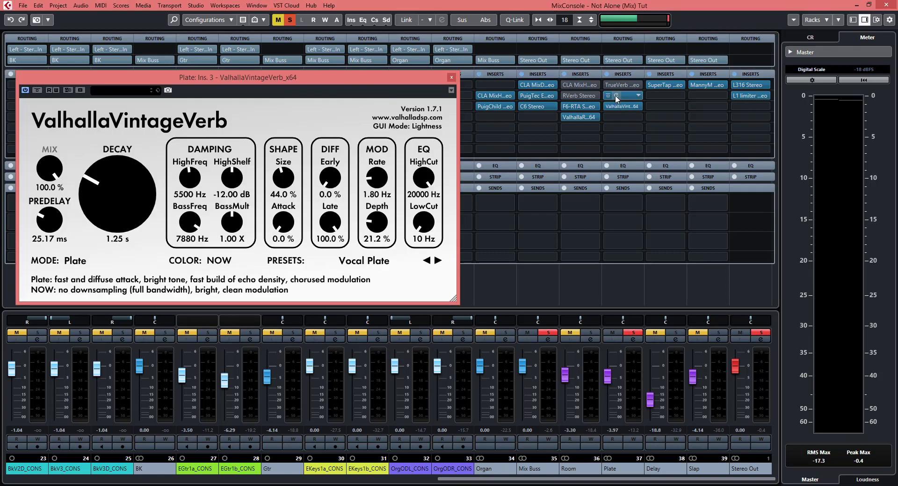
{"action": "left_click", "coordinate": [615, 95]}
{"action": "left_click_drag", "start_coordinate": [139, 78], "coordinate": [537, 74]}
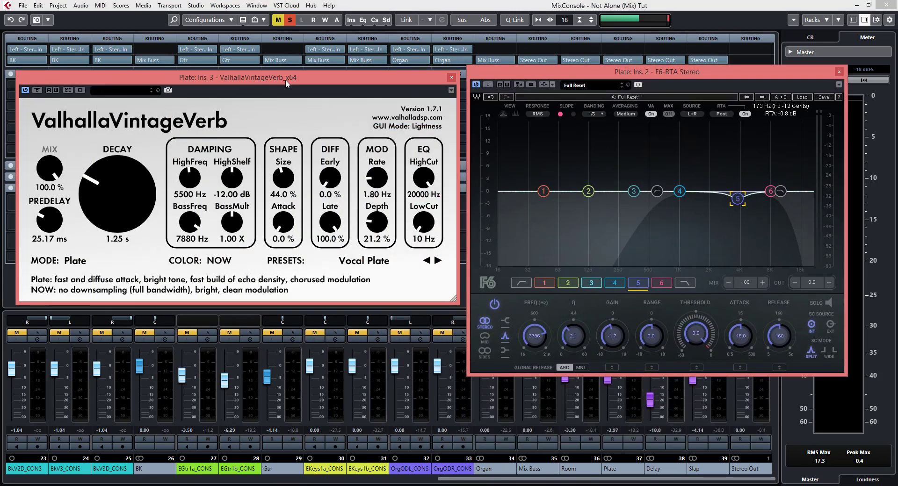
{"action": "left_click_drag", "start_coordinate": [285, 80], "coordinate": [280, 56]}
{"action": "left_click_drag", "start_coordinate": [552, 71], "coordinate": [542, 58]}
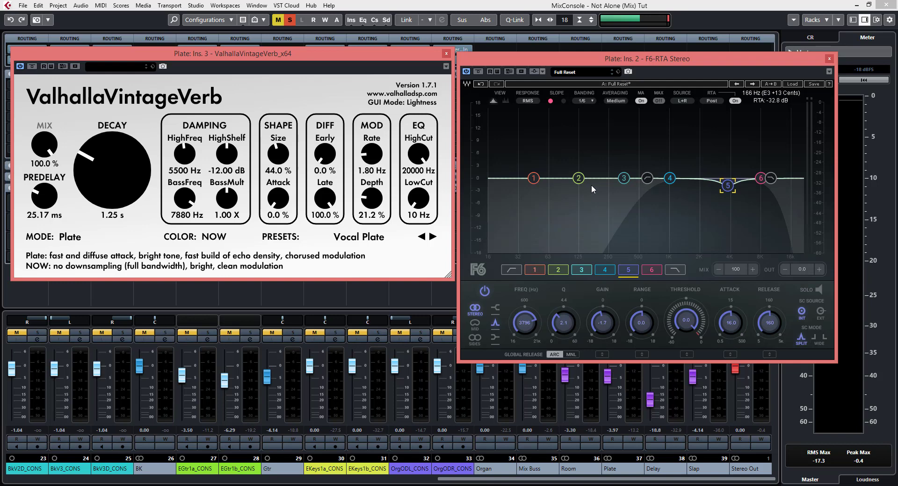
Bypass the F6-RTA EQ on the Plate channel and play the vocal with the unfiltered reverb.
{"action": "left_click", "coordinate": [479, 73]}
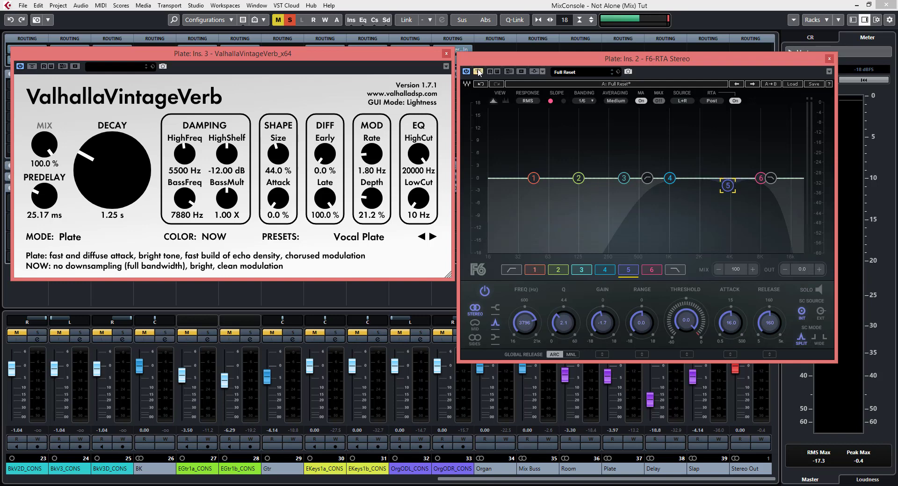
{"action": "key", "text": "space"}
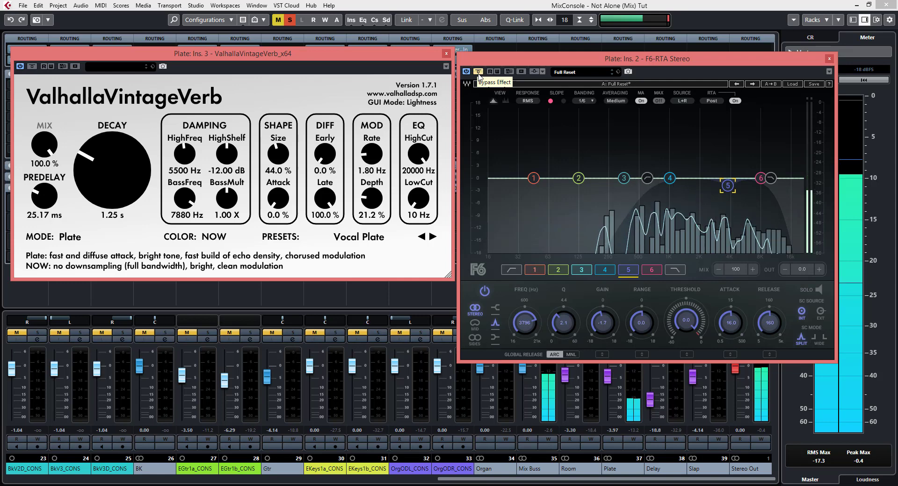
{"action": "key", "text": "space"}
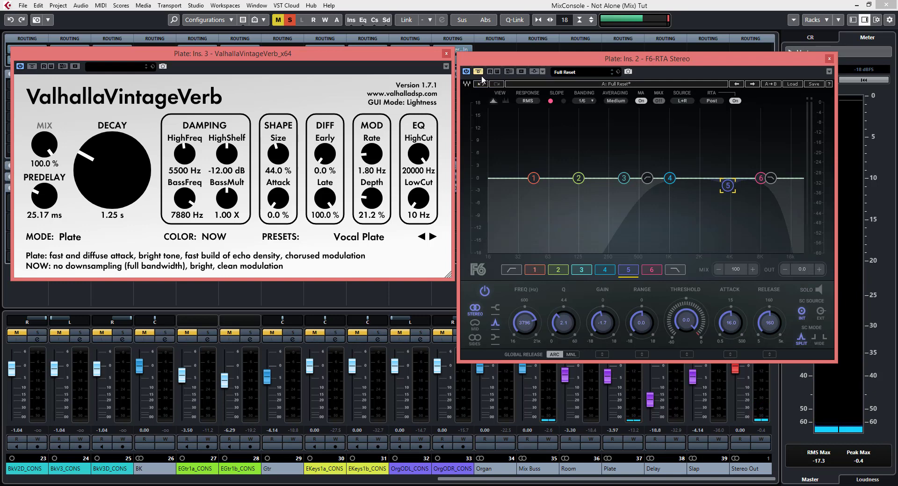
Reactivate the F6-RTA EQ on the Plate channel and play the vocal with the filtered reverb.
{"action": "key", "text": "space"}
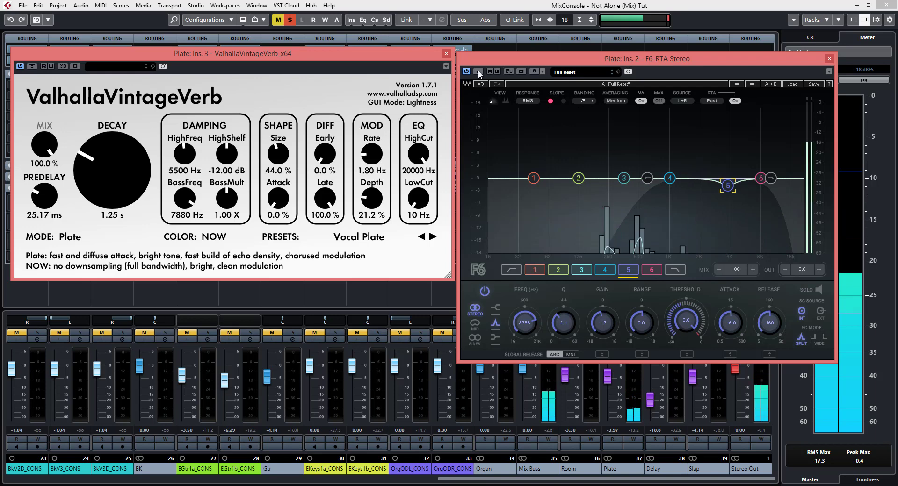
{"action": "key", "text": "space"}
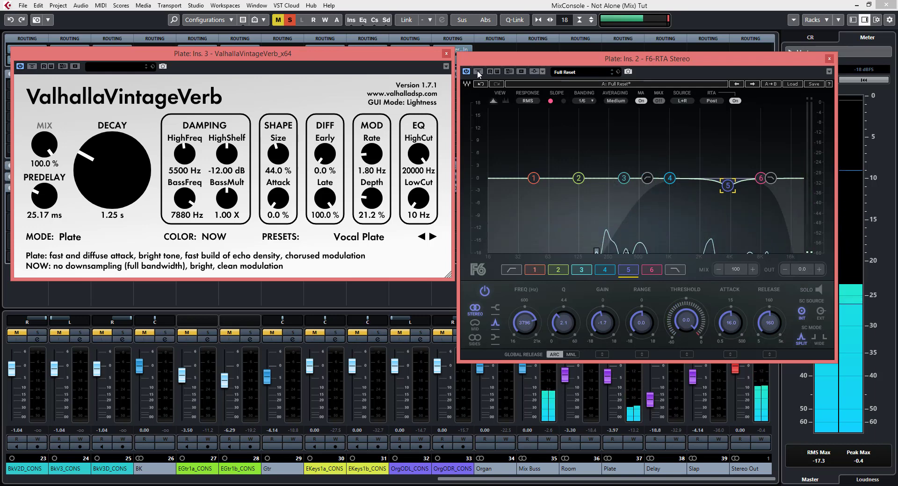
{"action": "key", "text": "space"}
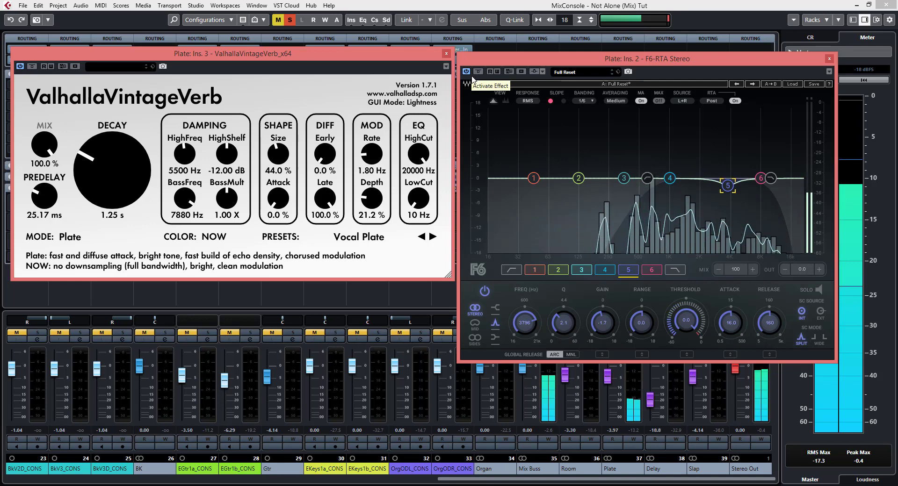
{"action": "key", "text": "space"}
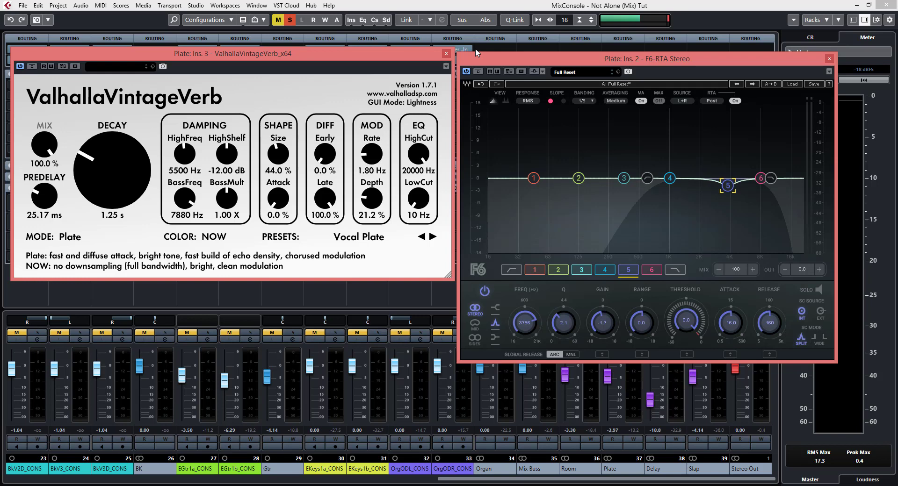
Compare the plate reverb with and without the F6-RTA EQ during playback, leaving the EQ active.
{"action": "left_click", "coordinate": [478, 72]}
{"action": "key", "text": "space"}
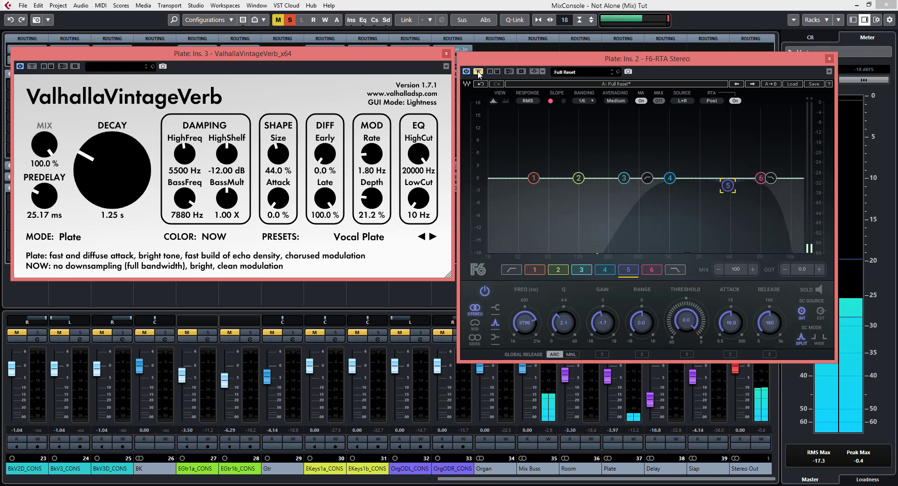
{"action": "left_click", "coordinate": [478, 72]}
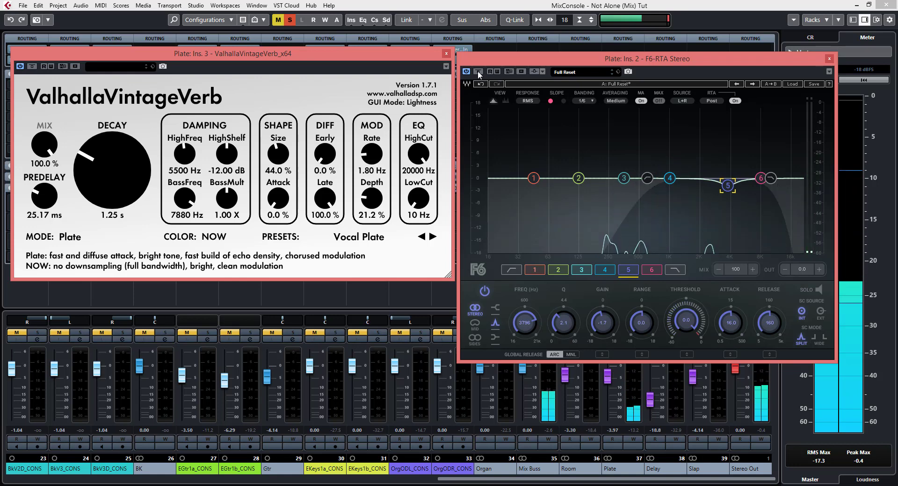
{"action": "left_click", "coordinate": [478, 72]}
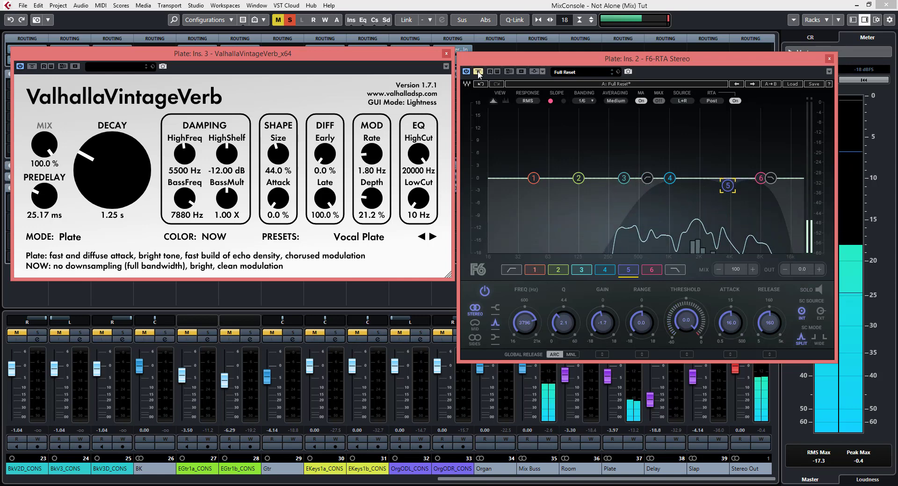
{"action": "left_click", "coordinate": [478, 71]}
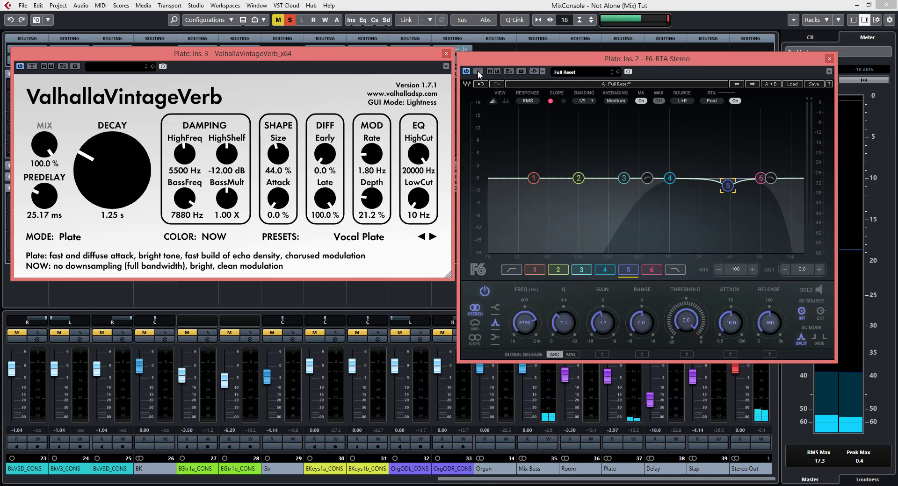
Close the Plate channel's F6-RTA and ValhallaVintageVerb windows and clear the solo on all channels.
{"action": "left_click", "coordinate": [829, 58]}
{"action": "left_click", "coordinate": [445, 55]}
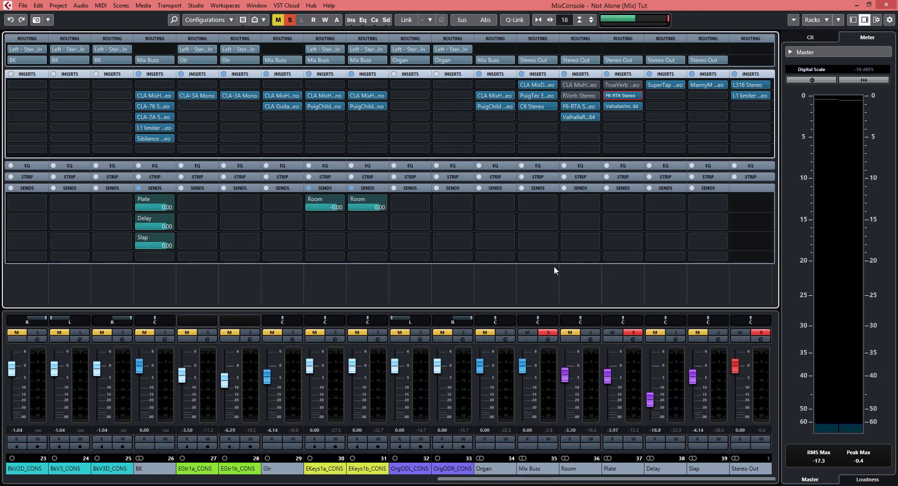
{"action": "scroll", "coordinate": [569, 480], "scroll_direction": "left", "scroll_amount": 10}
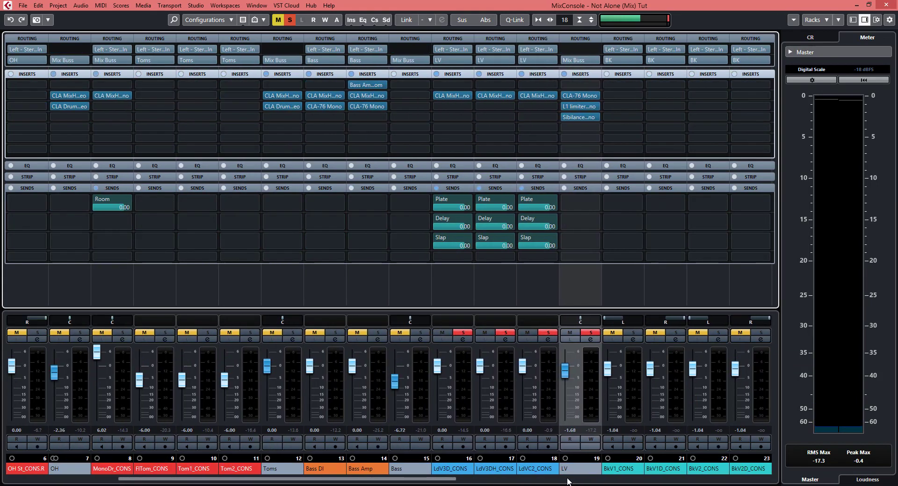
{"action": "scroll", "coordinate": [568, 482], "scroll_direction": "right", "scroll_amount": 6}
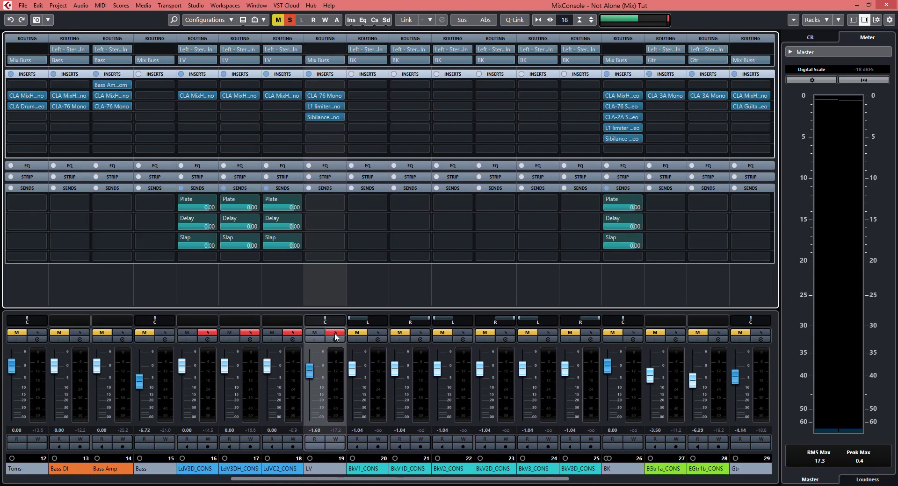
{"action": "left_click", "coordinate": [290, 20]}
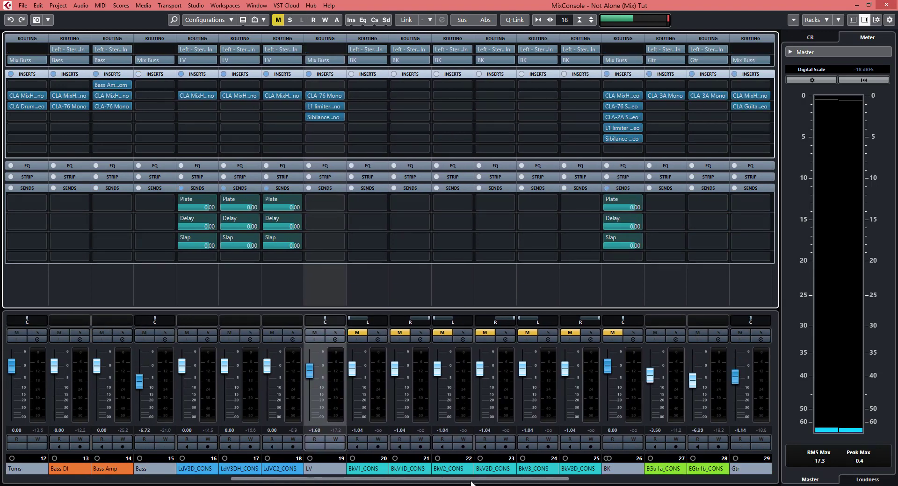
Solo the MonoDr_CONS drum channel.
{"action": "scroll", "coordinate": [472, 482], "scroll_direction": "left", "scroll_amount": 1}
{"action": "scroll", "coordinate": [471, 483], "scroll_direction": "left", "scroll_amount": 5}
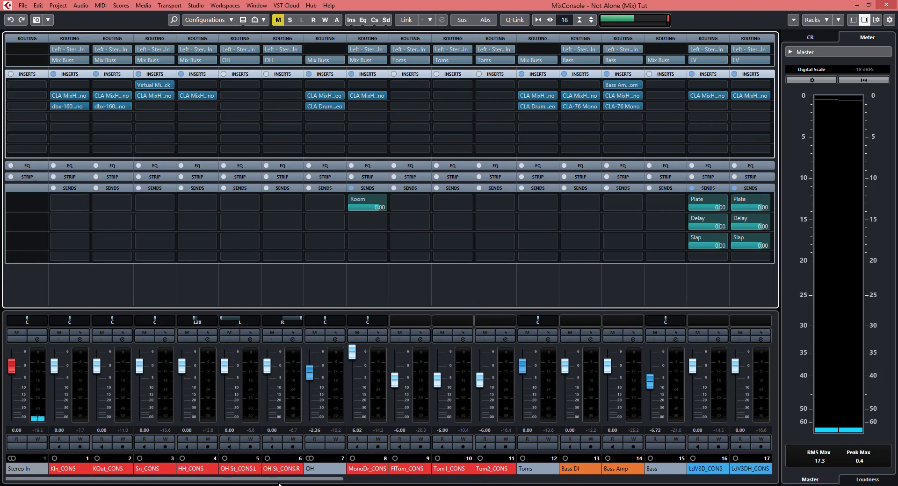
{"action": "left_click", "coordinate": [378, 333]}
Open the Room channel's ValhallaRoom and F6-RTA plugins and arrange their windows side by side.
{"action": "scroll", "coordinate": [366, 484], "scroll_direction": "right", "scroll_amount": 5}
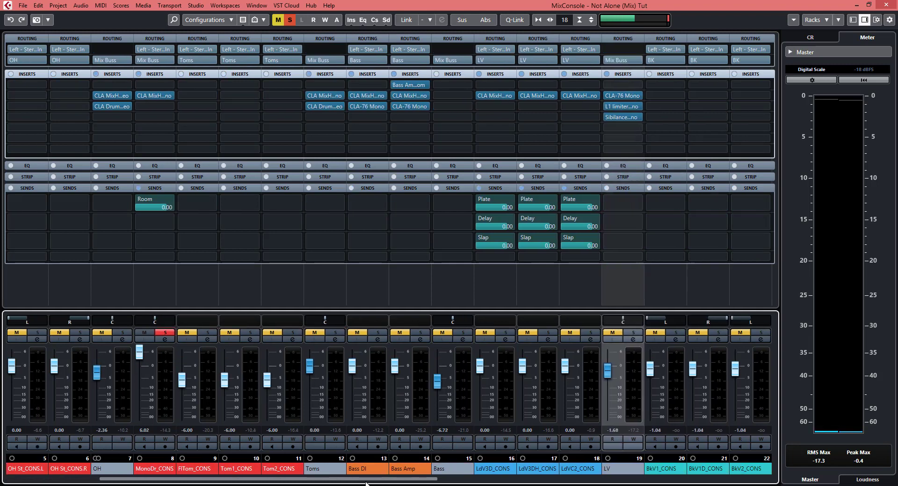
{"action": "scroll", "coordinate": [366, 484], "scroll_direction": "right", "scroll_amount": 5}
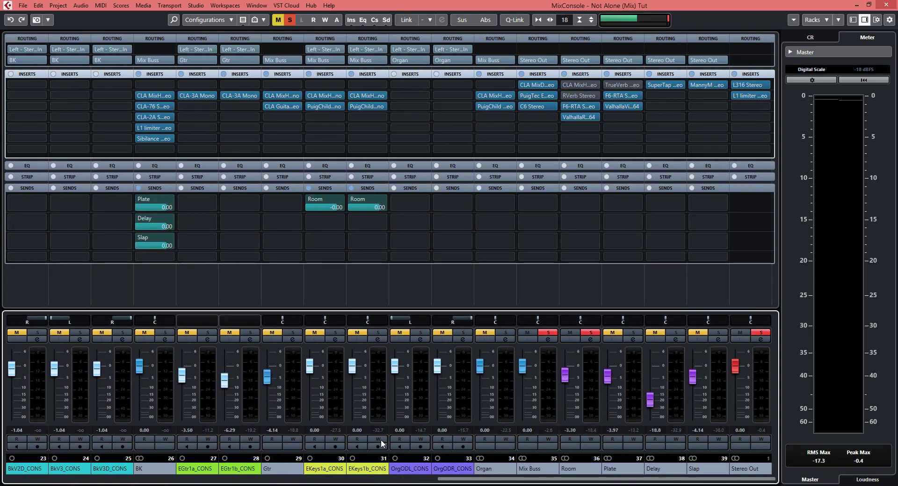
{"action": "left_click", "coordinate": [574, 105]}
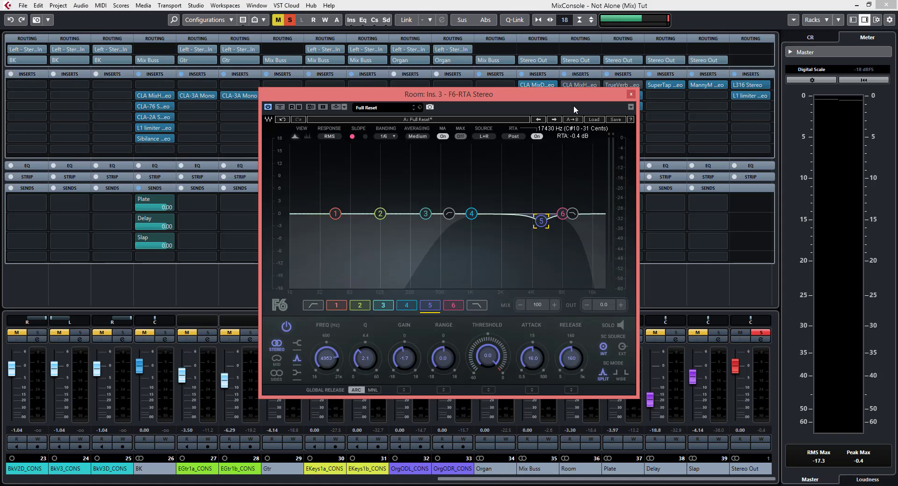
{"action": "left_click", "coordinate": [630, 94]}
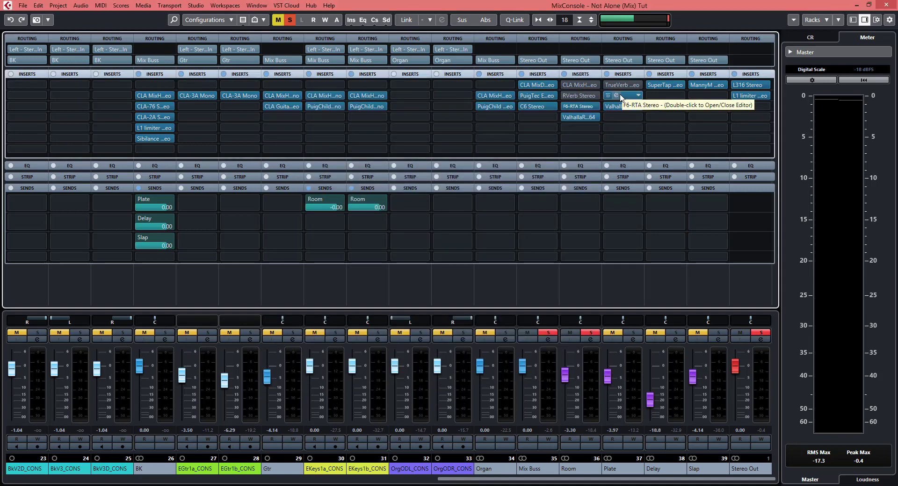
{"action": "double_click", "coordinate": [574, 116]}
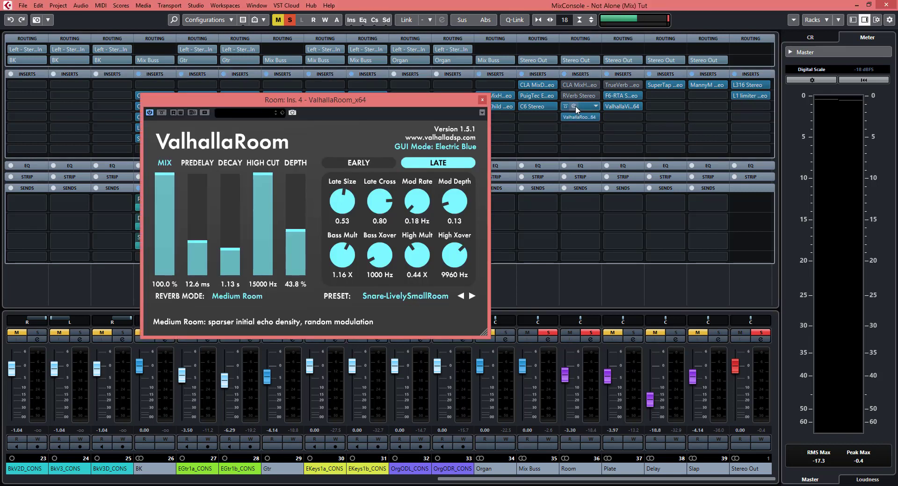
{"action": "double_click", "coordinate": [575, 106]}
{"action": "left_click_drag", "start_coordinate": [420, 98], "coordinate": [650, 90]}
{"action": "left_click_drag", "start_coordinate": [360, 99], "coordinate": [258, 79]}
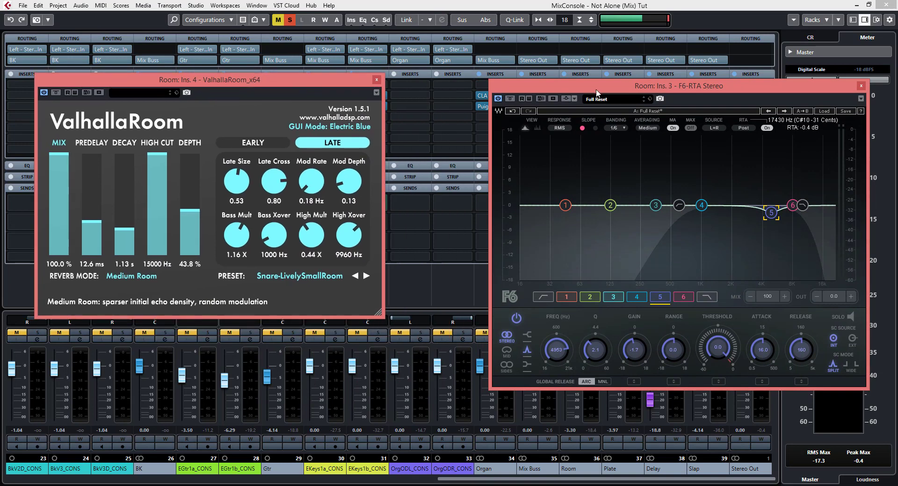
{"action": "left_click_drag", "start_coordinate": [597, 88], "coordinate": [508, 67]}
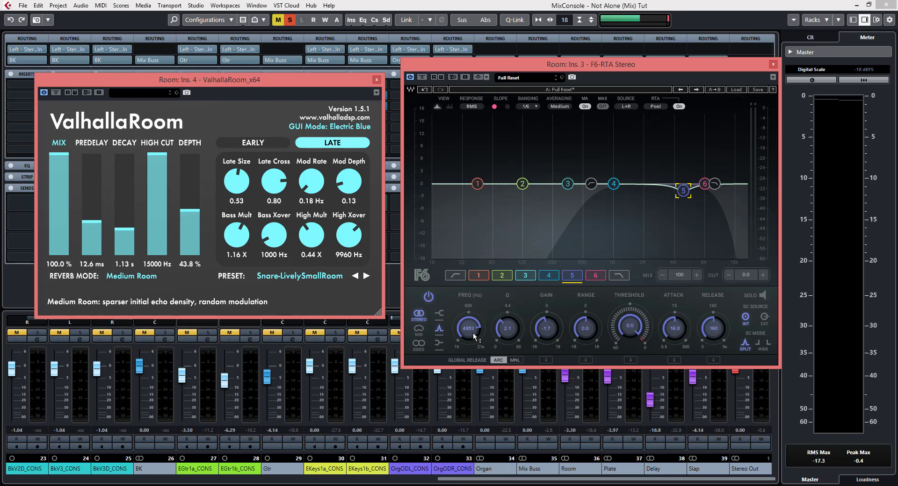
Check band 5's frequency in the Plate channel's F6-RTA for comparison with the Room channel's EQ, closing each checked plugin window.
{"action": "left_click", "coordinate": [772, 64]}
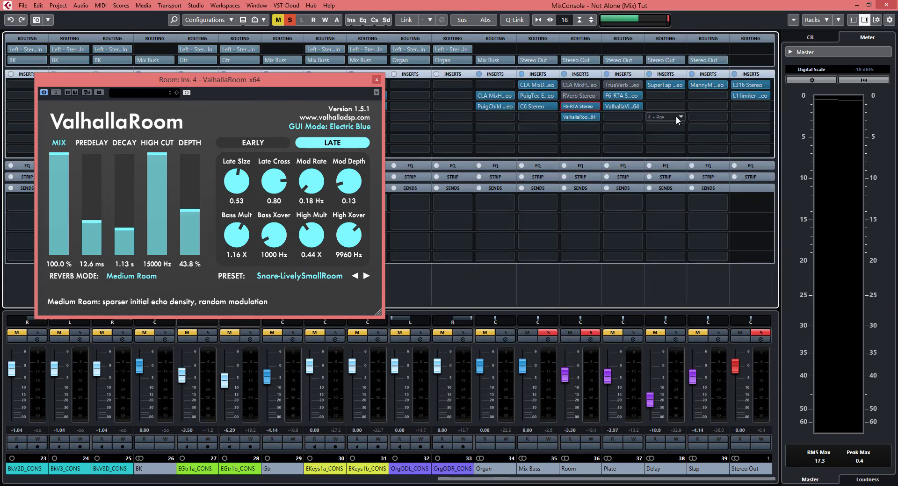
{"action": "left_click", "coordinate": [616, 107]}
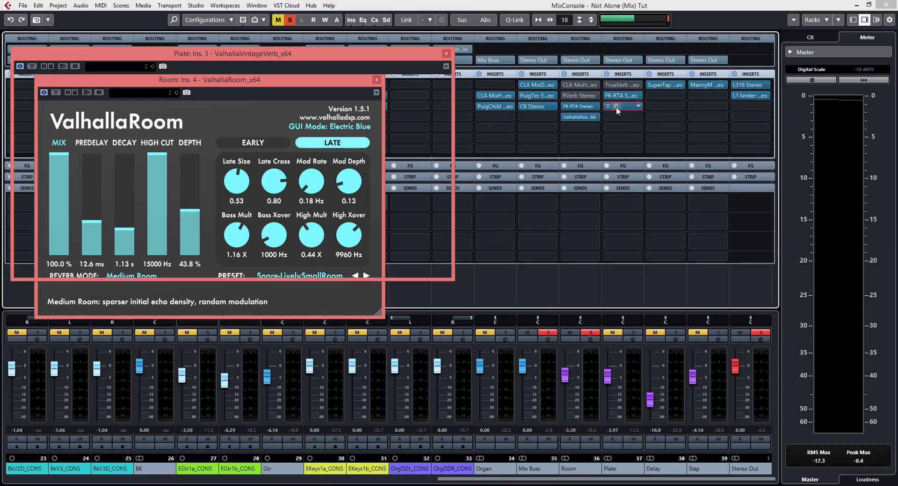
{"action": "left_click", "coordinate": [446, 53]}
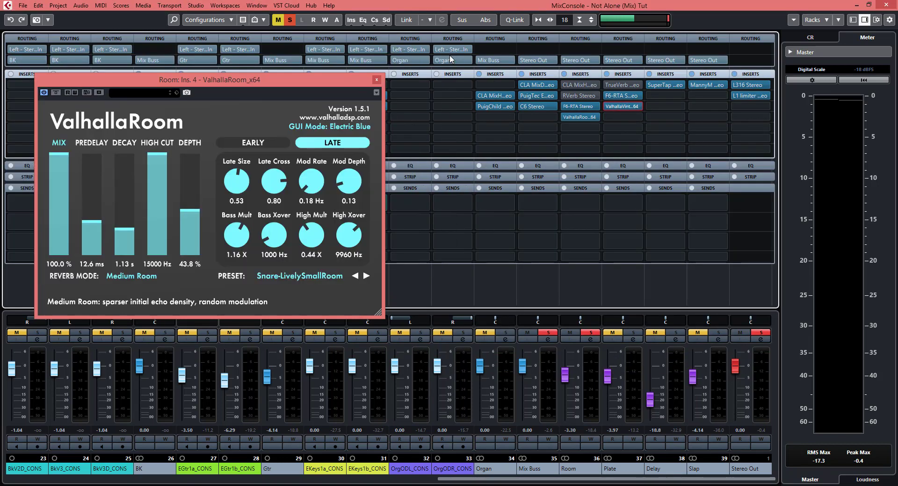
{"action": "left_click", "coordinate": [613, 94]}
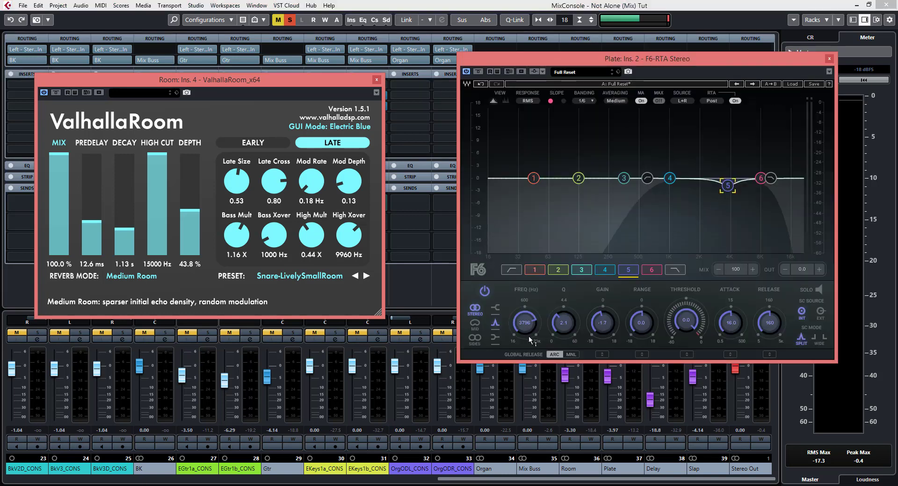
{"action": "left_click", "coordinate": [522, 322]}
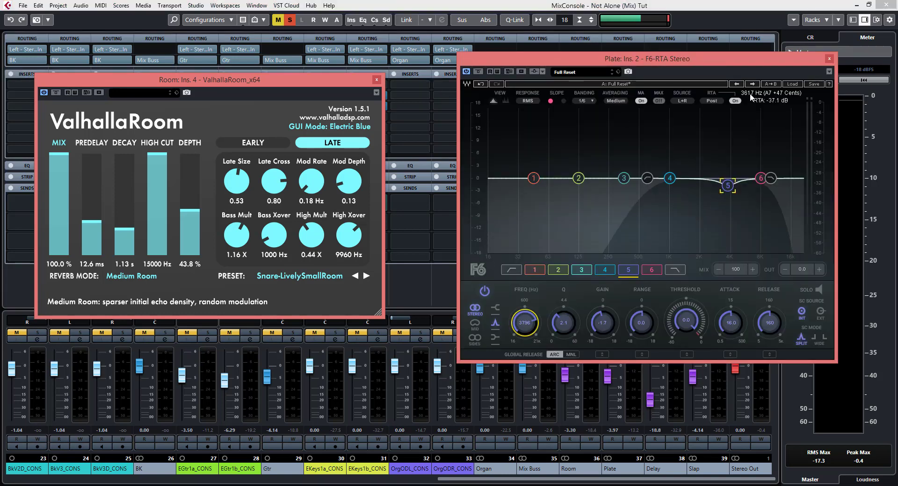
{"action": "left_click", "coordinate": [829, 59]}
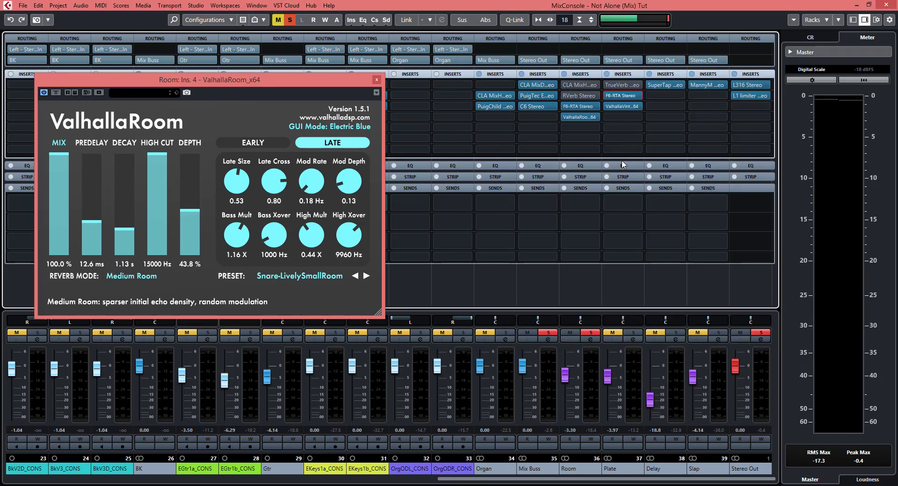
Review the Room channel's F6-RTA curve once more and close its EQ and ValhallaRoom windows.
{"action": "left_click", "coordinate": [574, 107]}
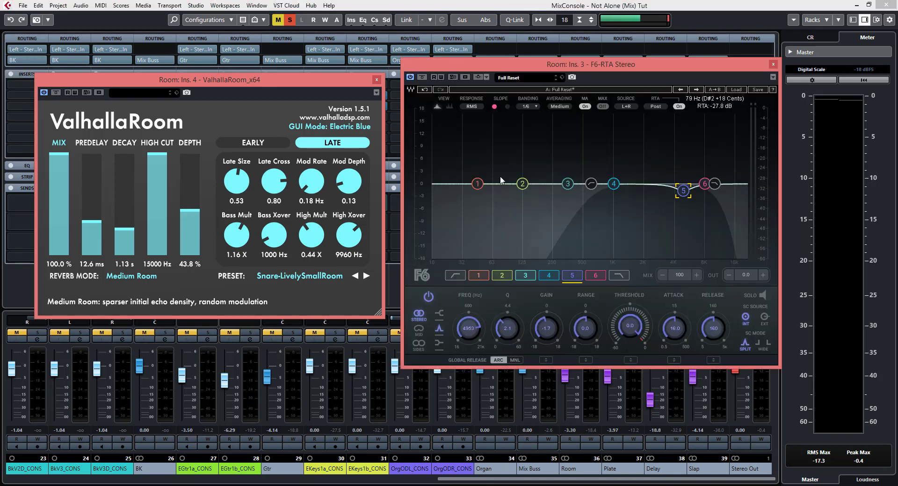
{"action": "left_click", "coordinate": [772, 65]}
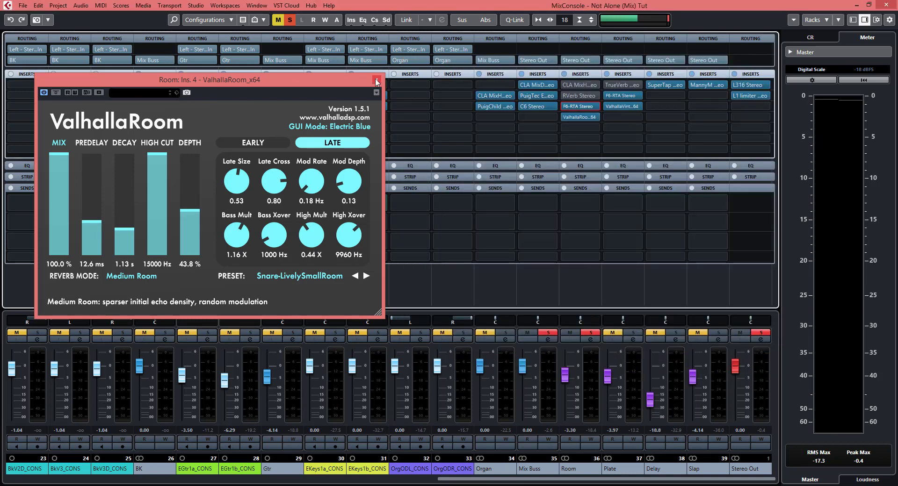
{"action": "left_click", "coordinate": [376, 79]}
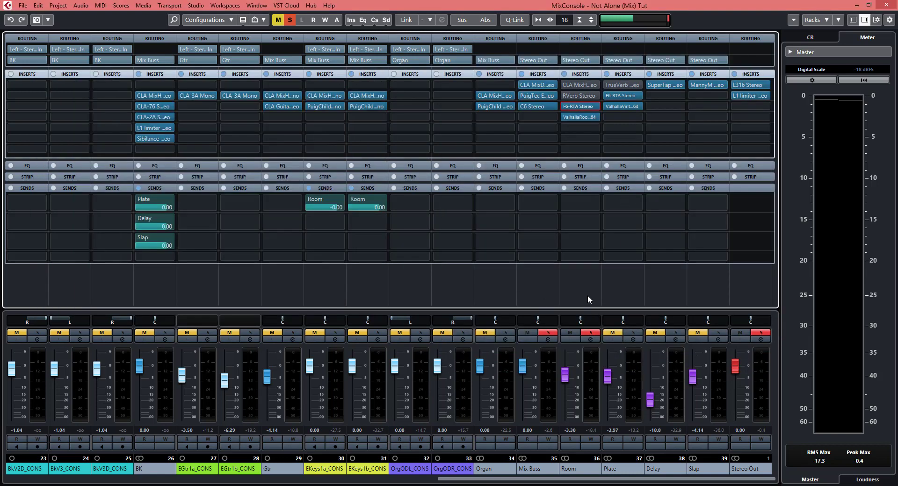
Play the drums with the Room channel unsoloed, and solo it again to hear them with the room reverb.
{"action": "left_click", "coordinate": [591, 333]}
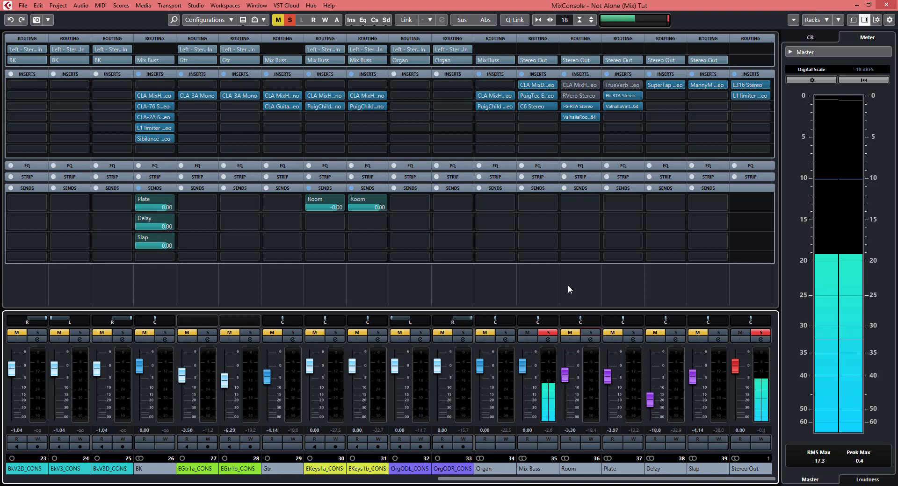
{"action": "left_click", "coordinate": [592, 333]}
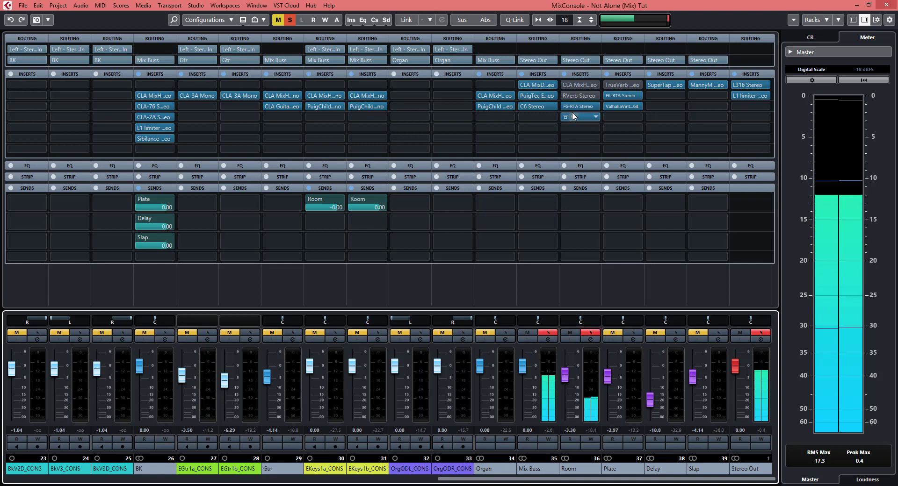
Compare the room reverb with the Room channel's F6-RTA bypassed and active during playback, and close the EQ window.
{"action": "left_click", "coordinate": [574, 107]}
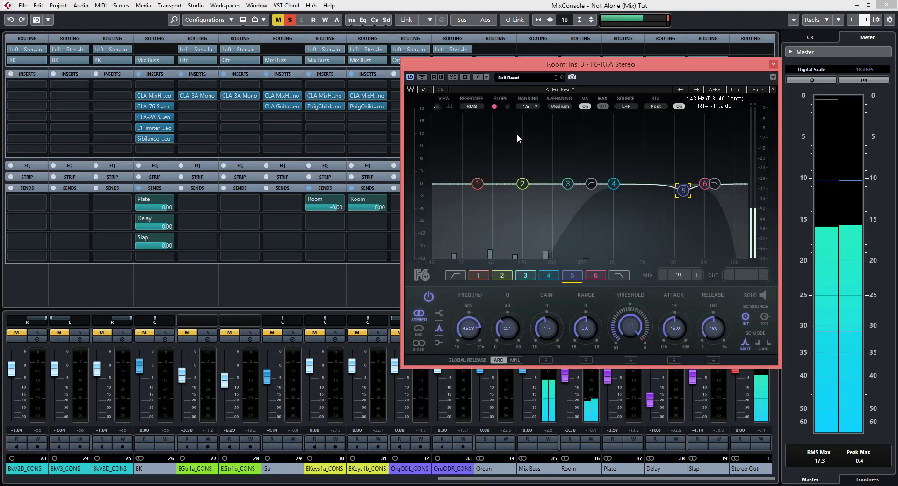
{"action": "left_click", "coordinate": [423, 79]}
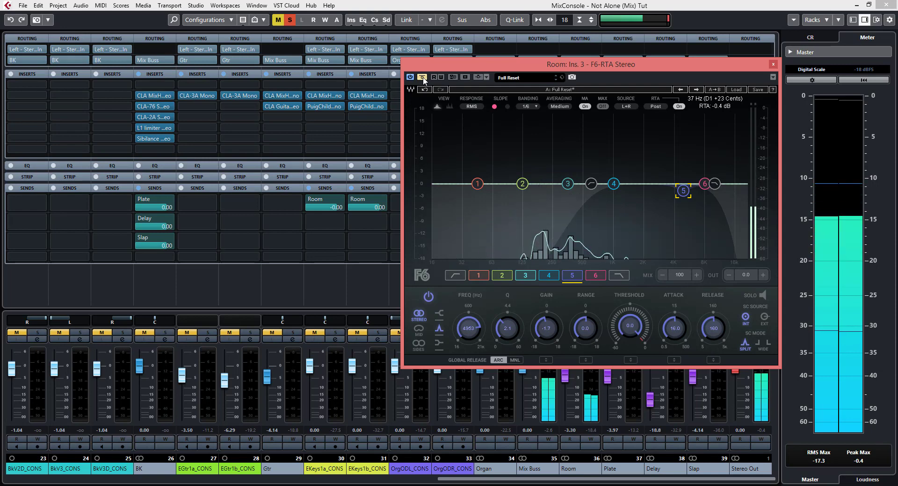
{"action": "left_click", "coordinate": [427, 77]}
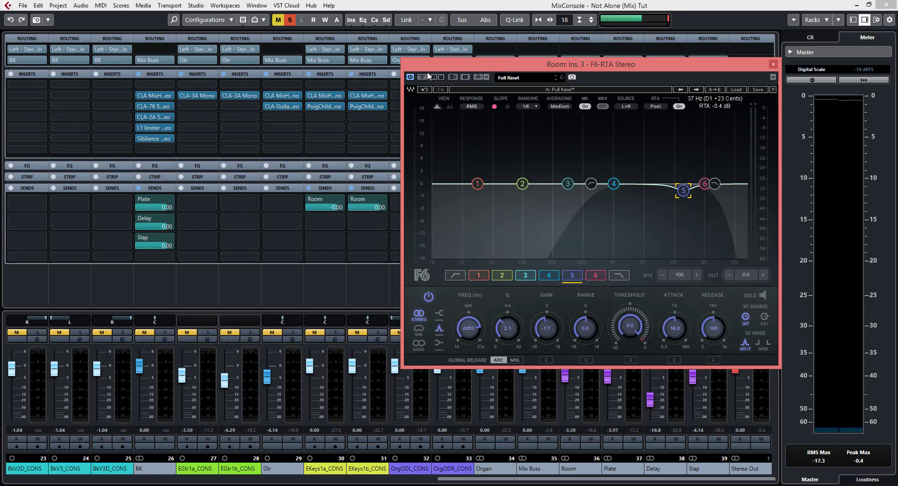
{"action": "left_click", "coordinate": [850, 456]}
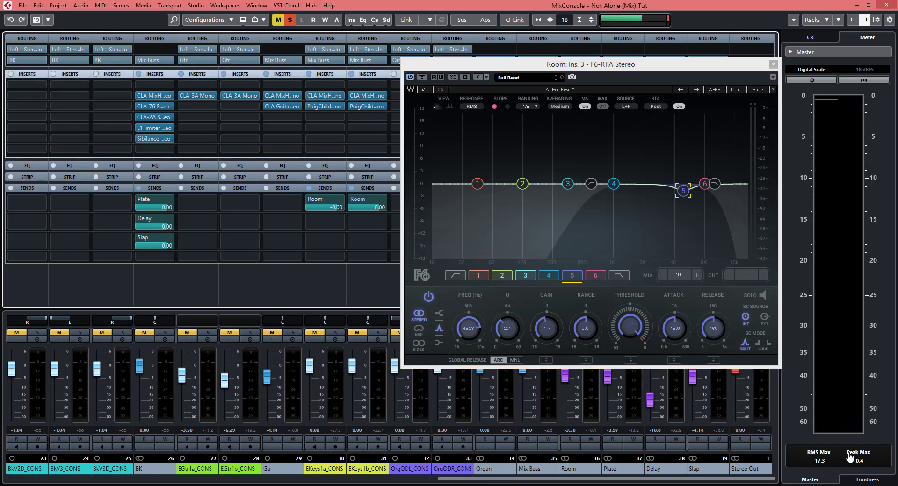
{"action": "left_click", "coordinate": [773, 66]}
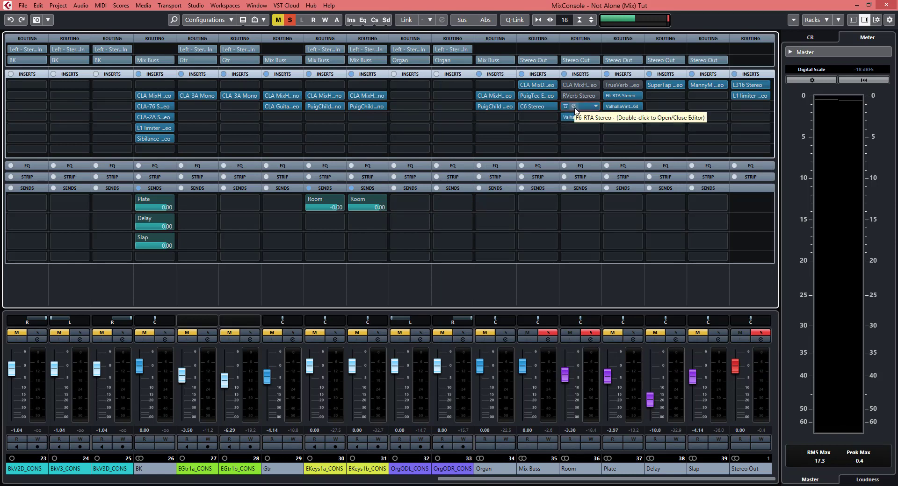